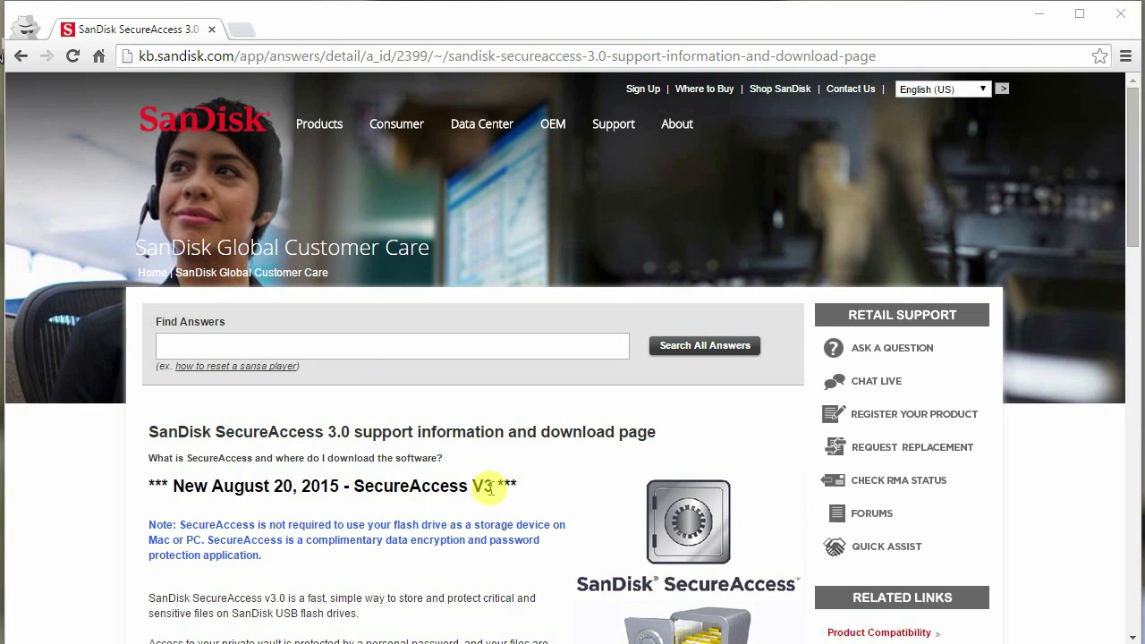
Step: Highlight the 'SecureAccess V3' heading and scroll down to the download links
left_click_drag(497, 487, 353, 485)
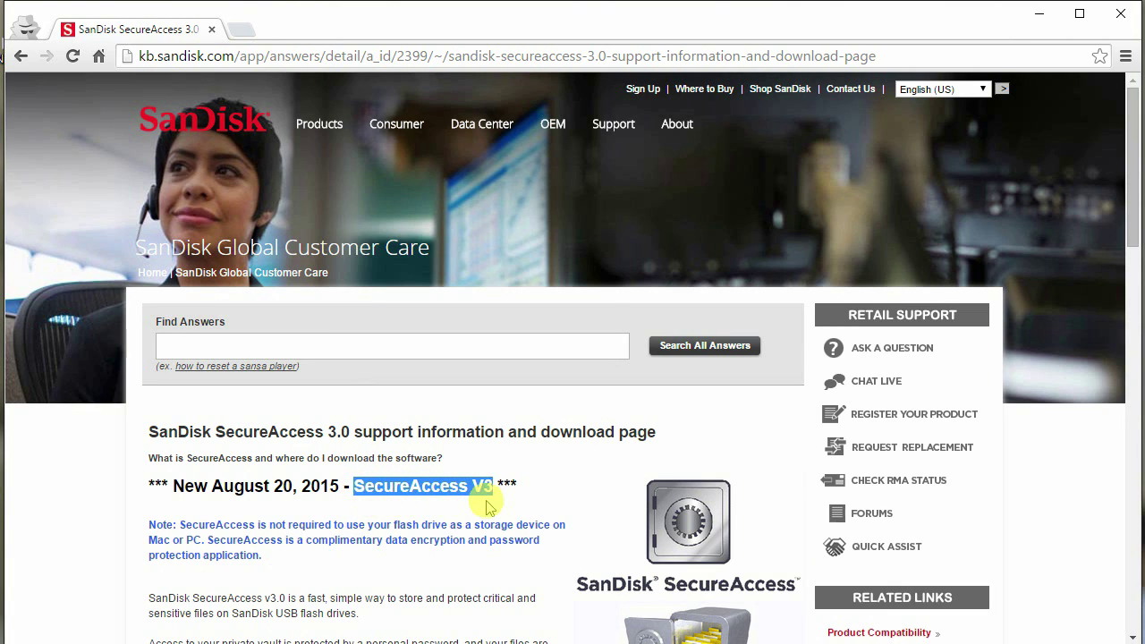
scroll(521, 388, "down", 6)
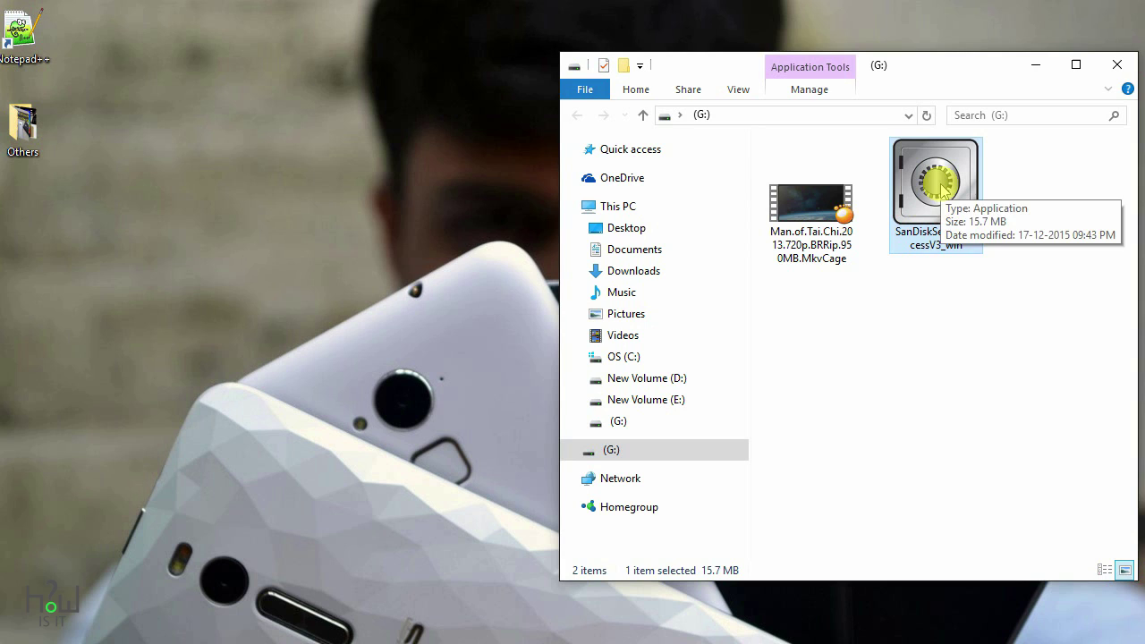
Step: Run SanDiskSecureAccessV3_win from G: as administrator, pass the welcome screen, and accept the licence terms
double_click(937, 183)
right_click(936, 183)
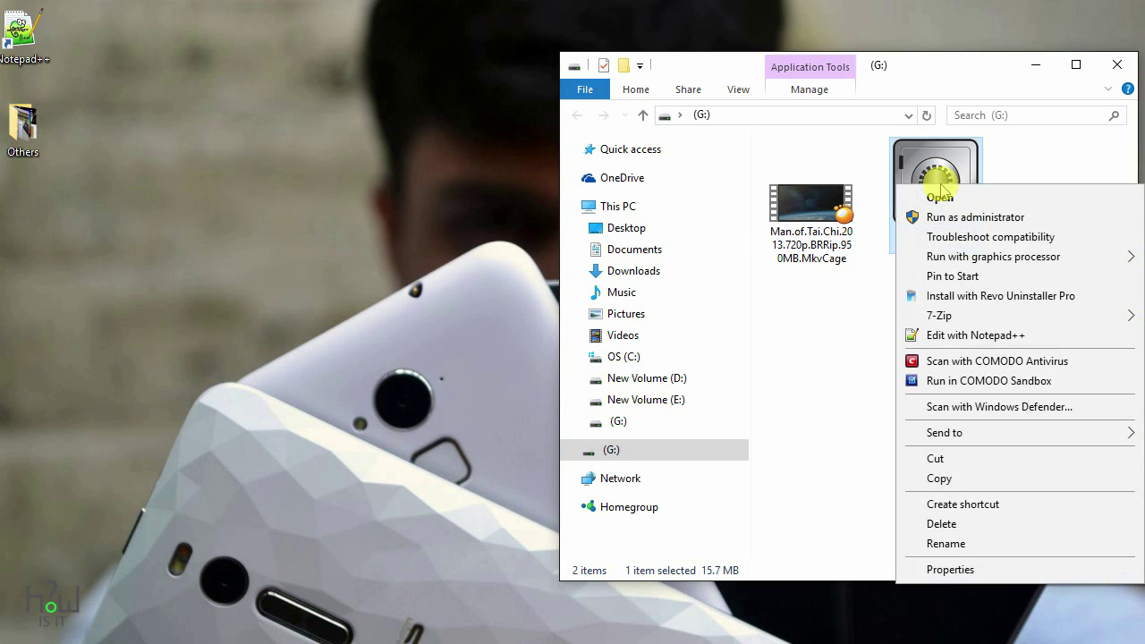
left_click(966, 218)
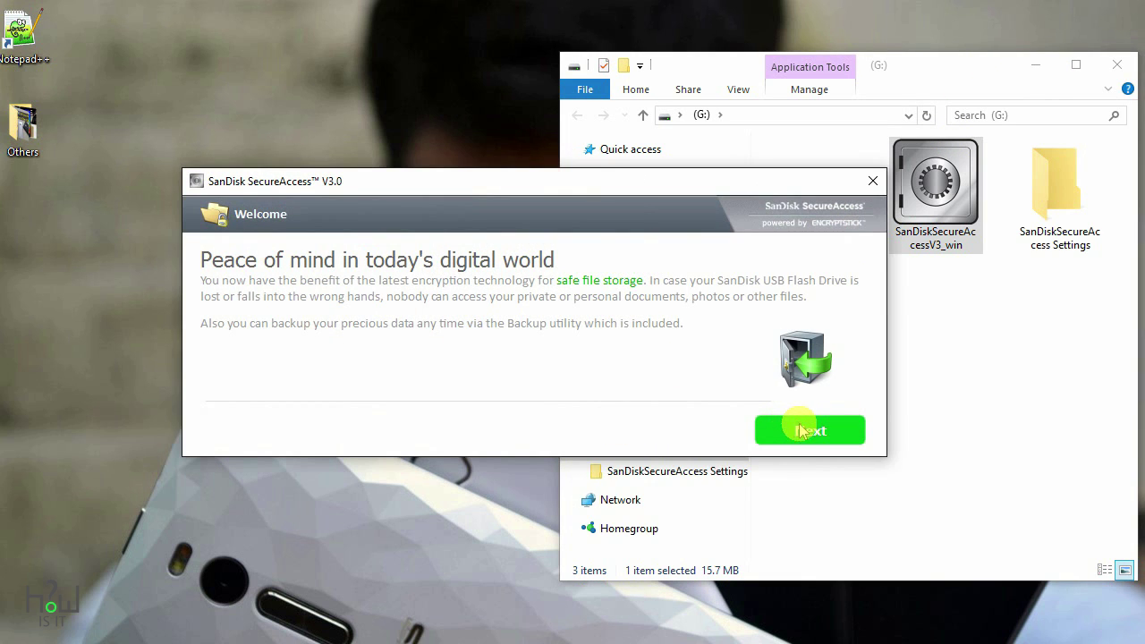
left_click(801, 431)
left_click(319, 467)
Step: Enter the new vault password, confirm it, add a password hint, and create the vault
left_click(797, 467)
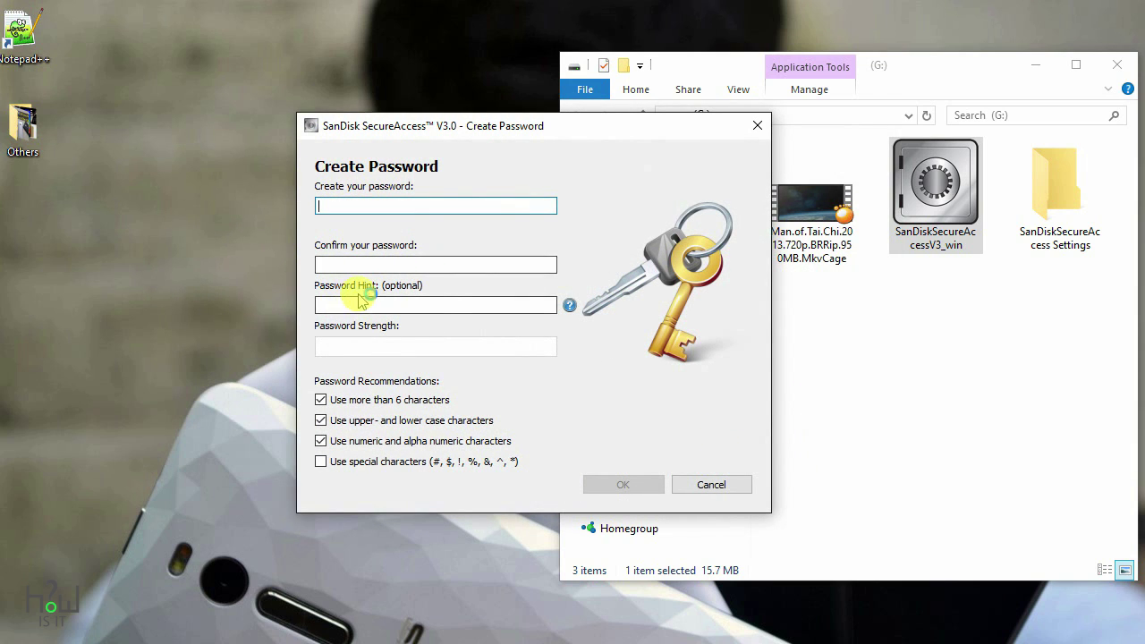
left_click(392, 205)
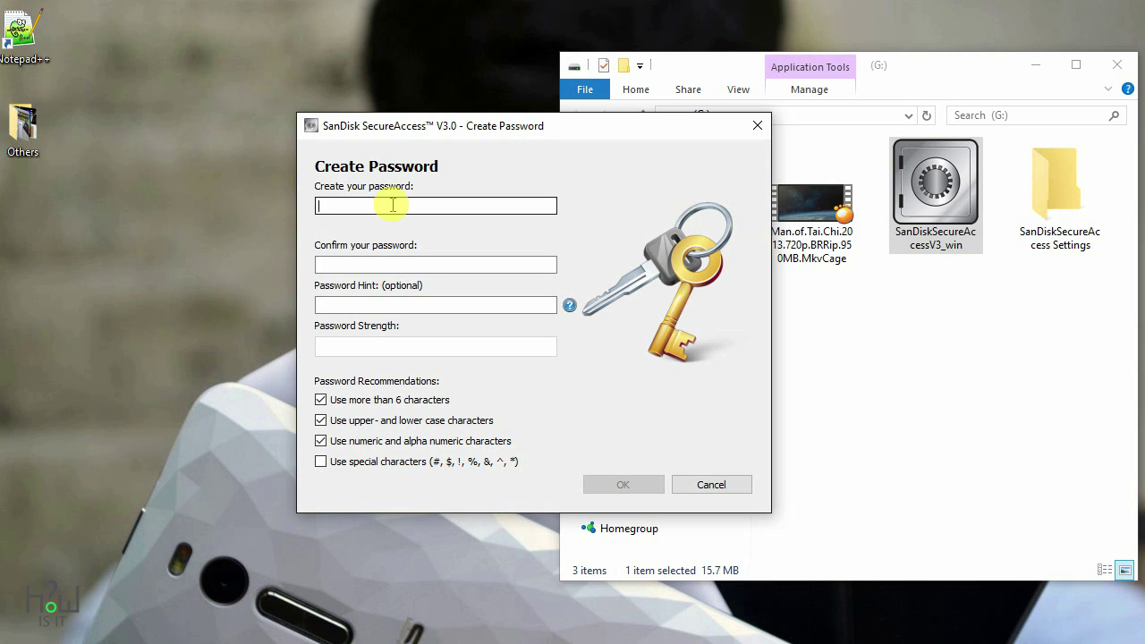
type("a")
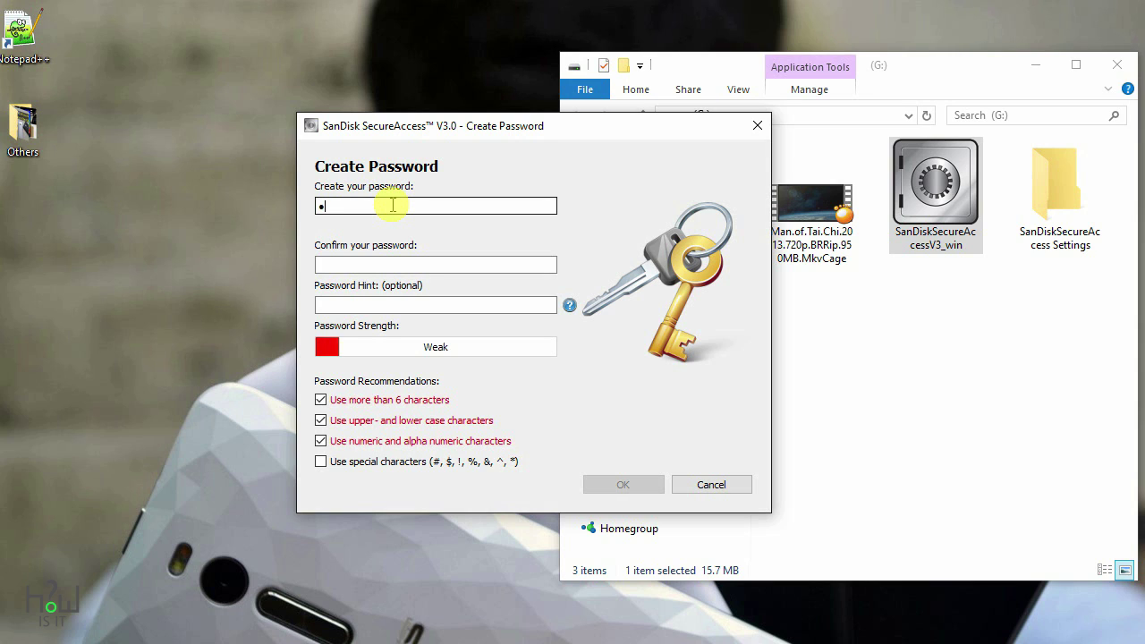
type("aBcd")
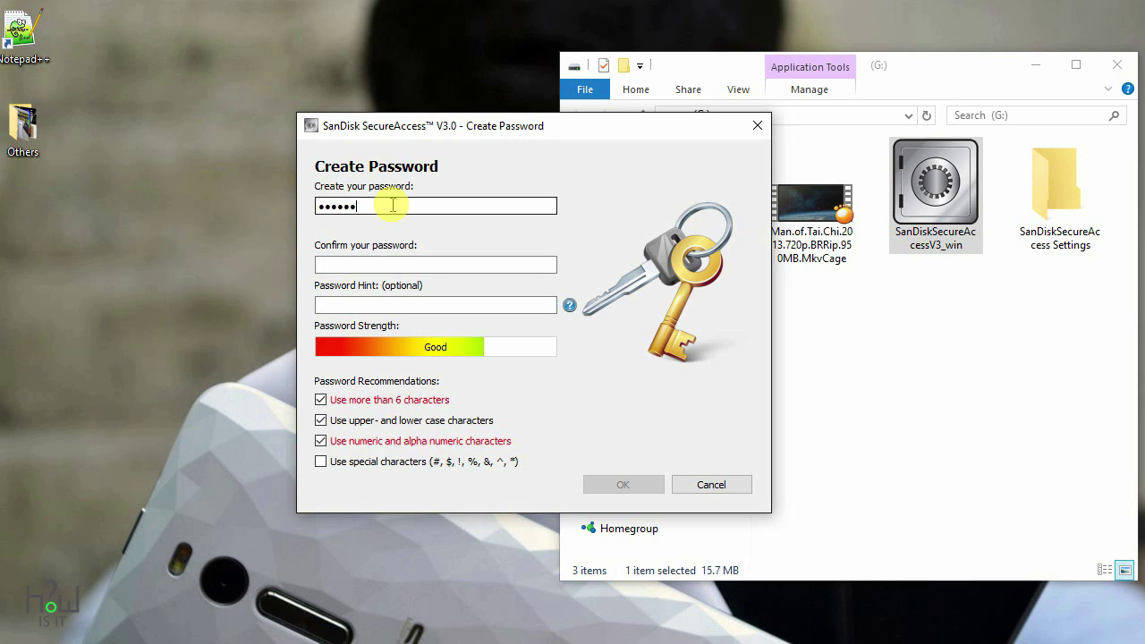
type("123")
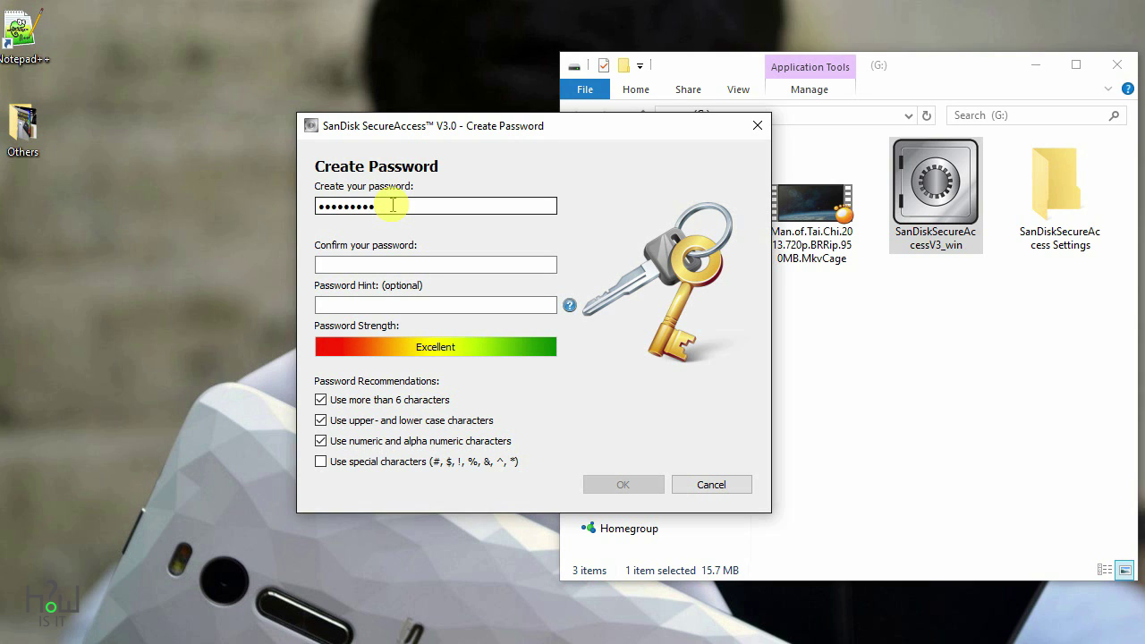
type("4")
key("Tab")
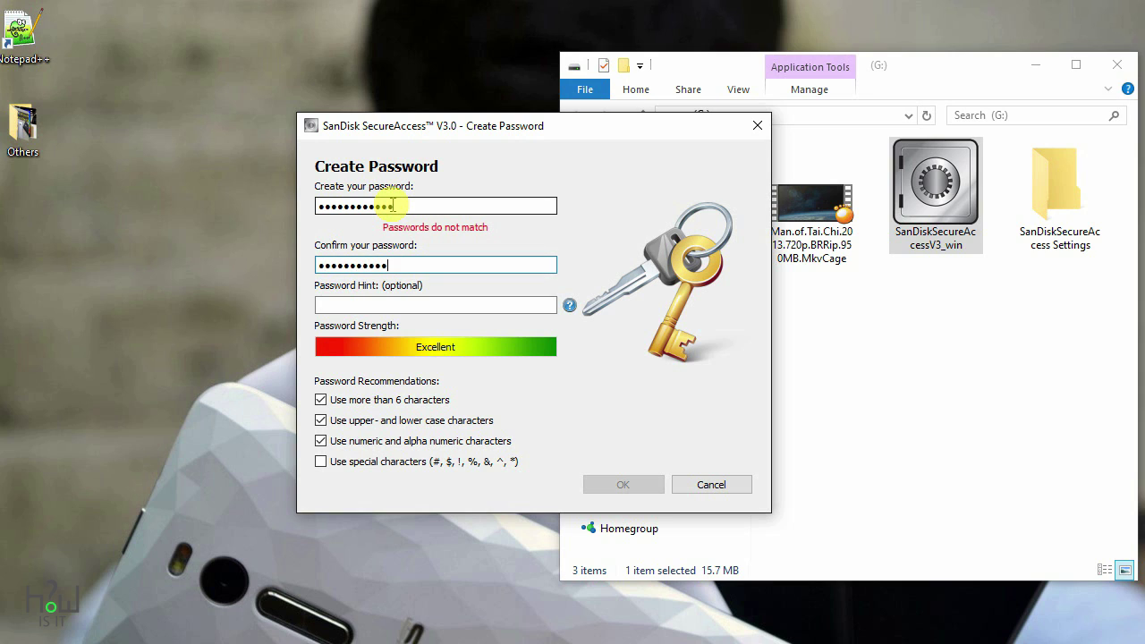
type("4")
key("Tab")
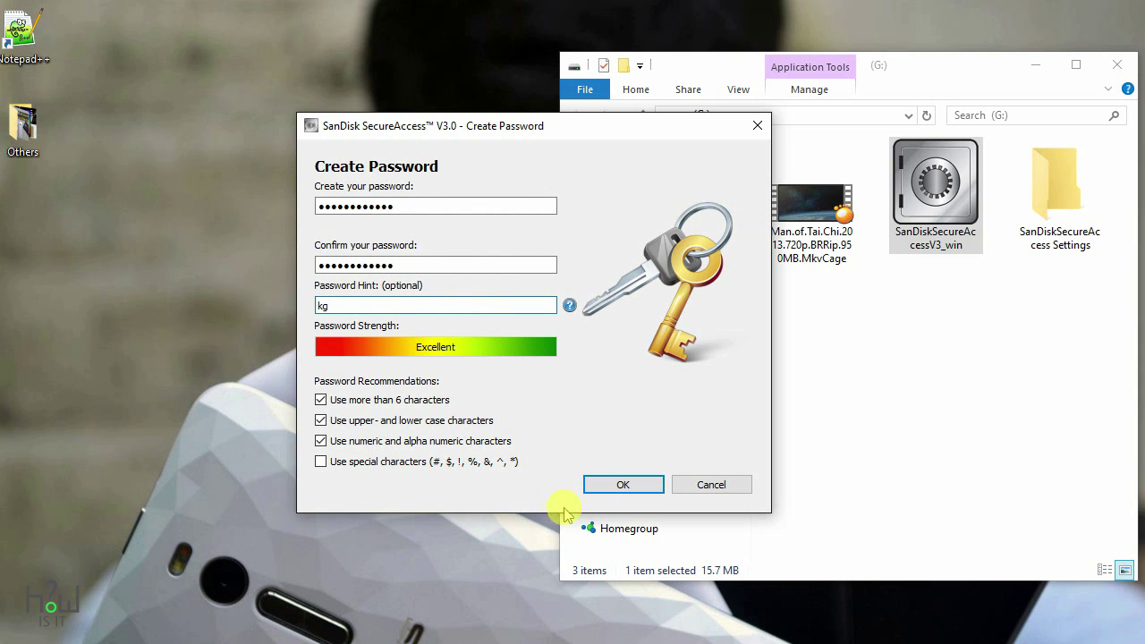
left_click(623, 490)
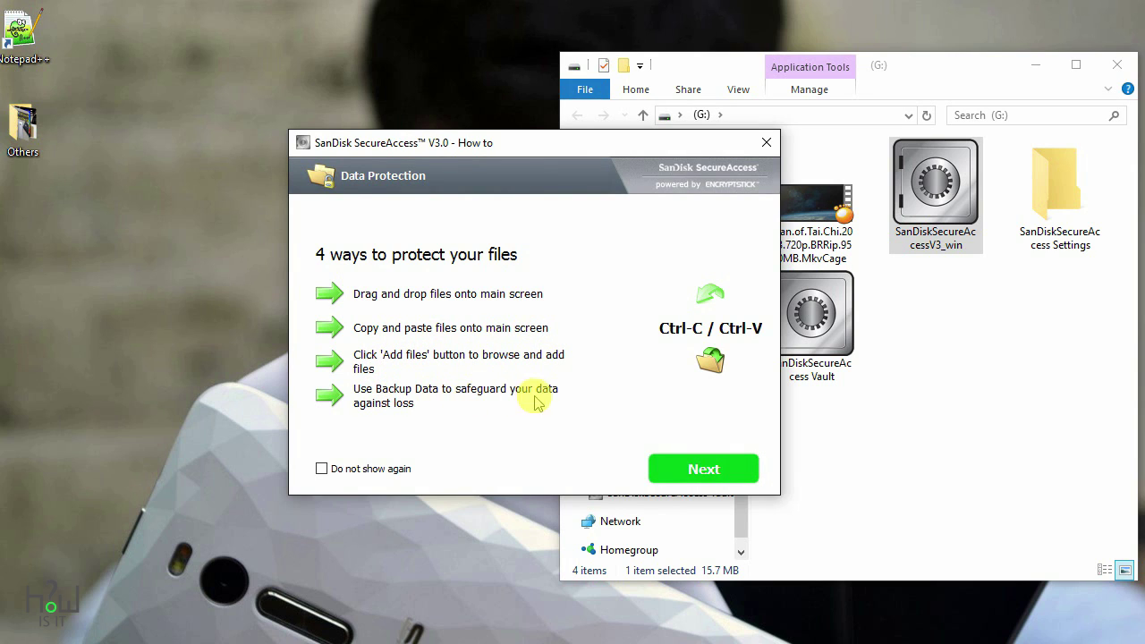
Step: Dismiss the how-to tips and nudge the empty My Vault window slightly up and left
left_click(690, 471)
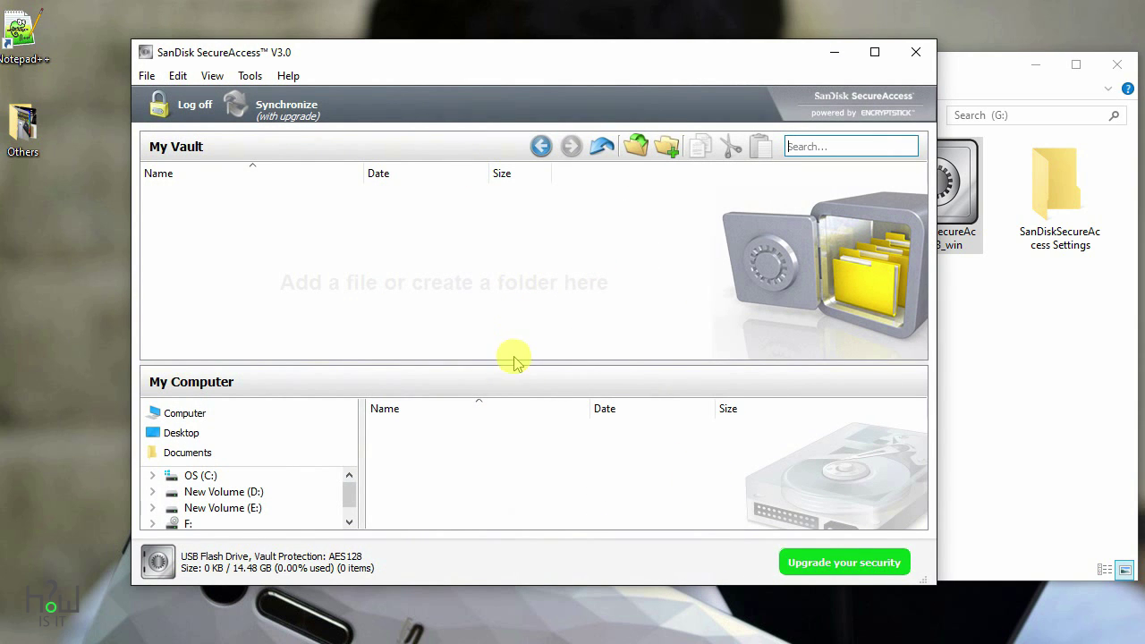
left_click_drag(629, 45, 606, 35)
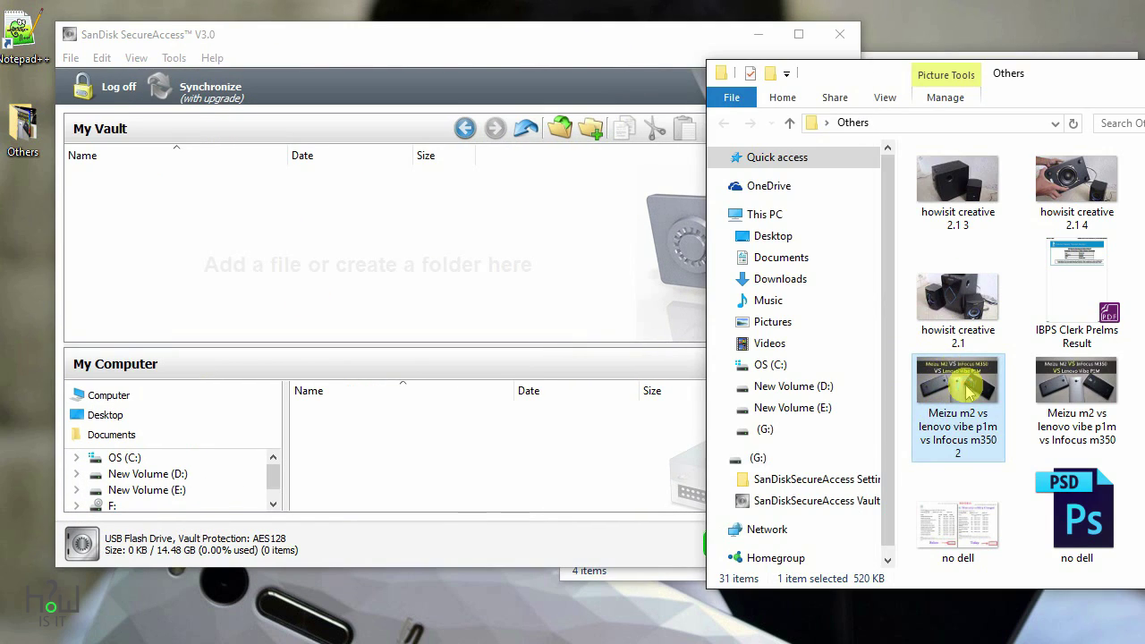
Step: Cut the Meizu comparison image from Explorer and paste it into My Vault
right_click(966, 391)
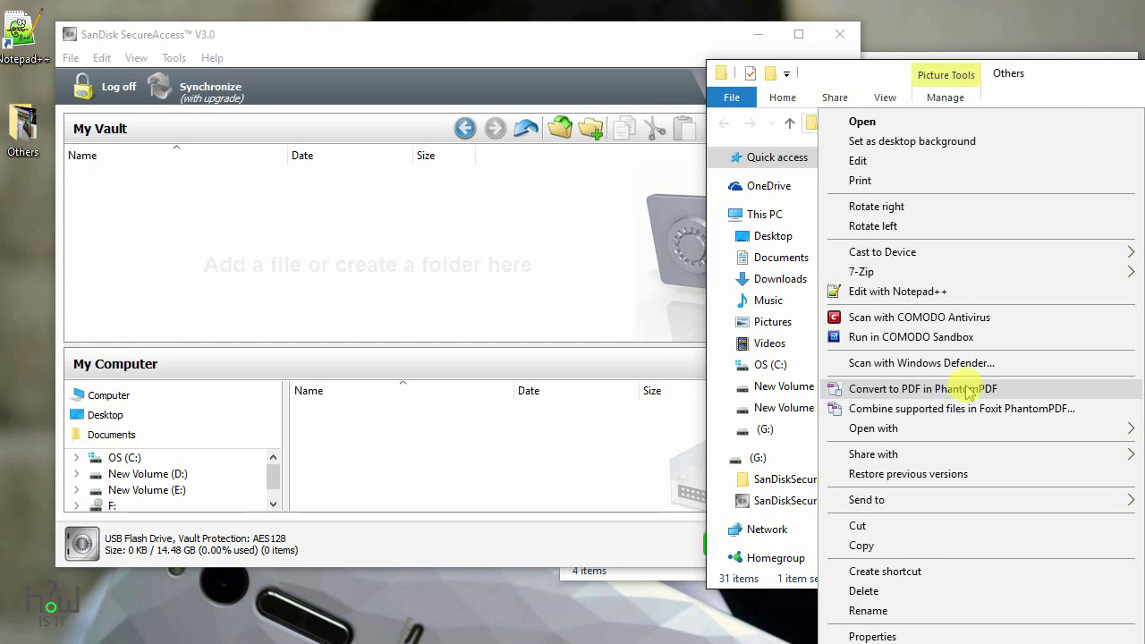
left_click(828, 527)
right_click(394, 195)
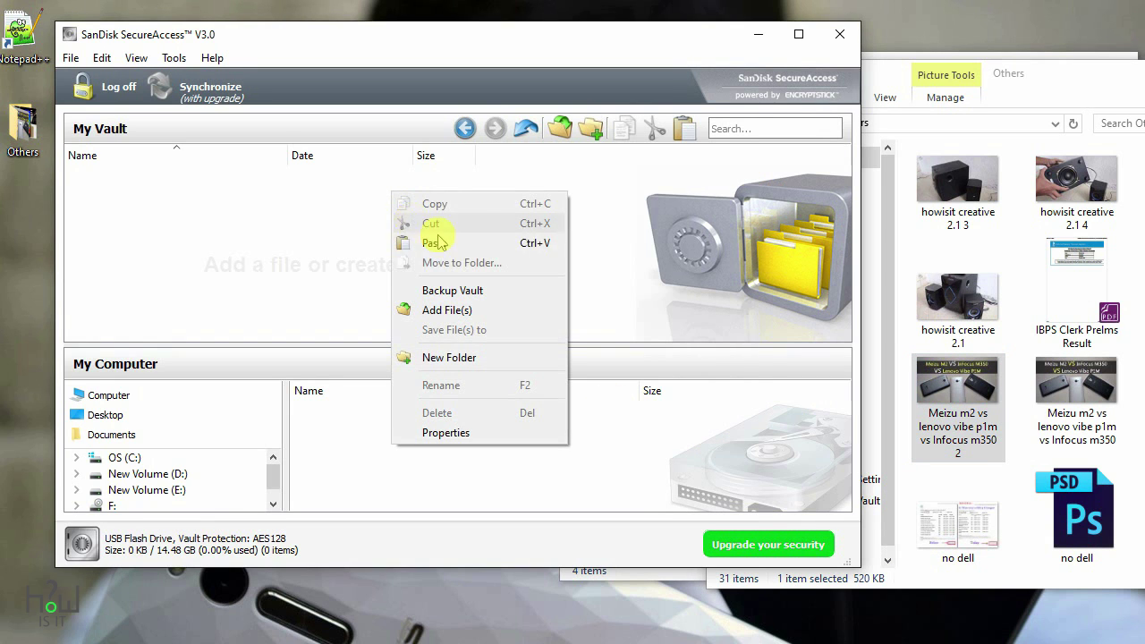
left_click(434, 242)
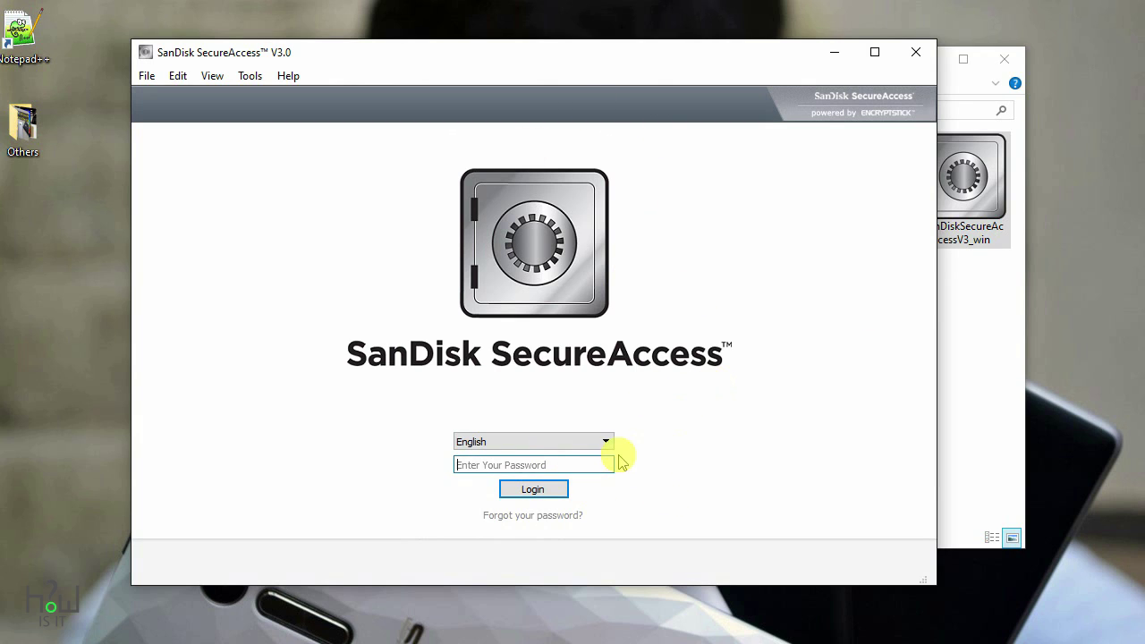
Step: Log in with the vault password, skip the tips, and select the Meizu image in the Test folder
left_click(601, 462)
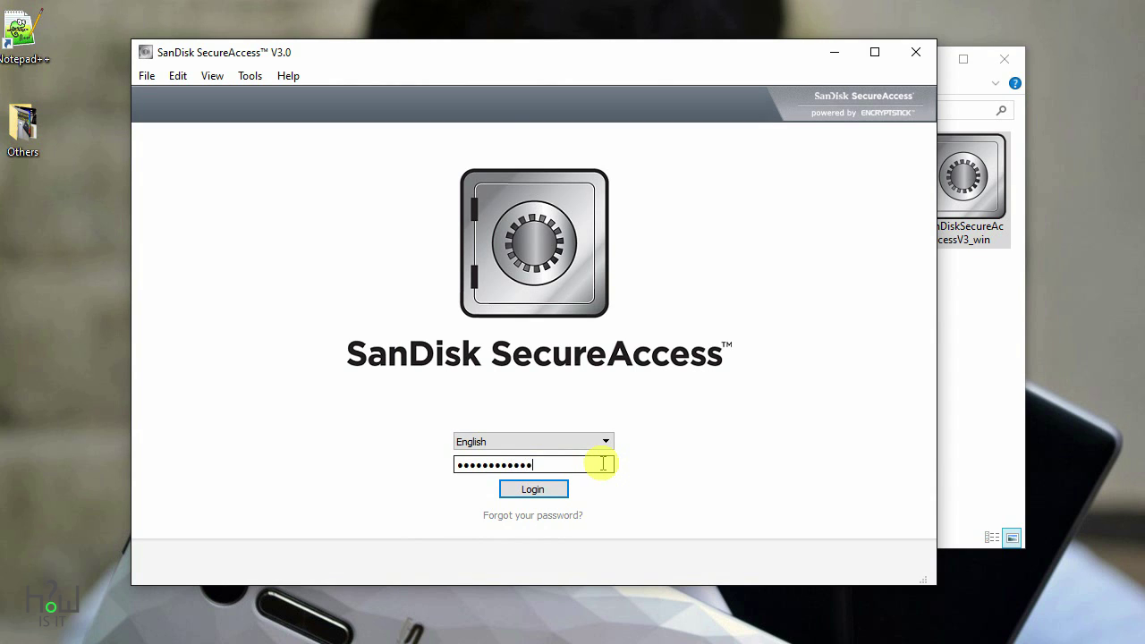
left_click(547, 491)
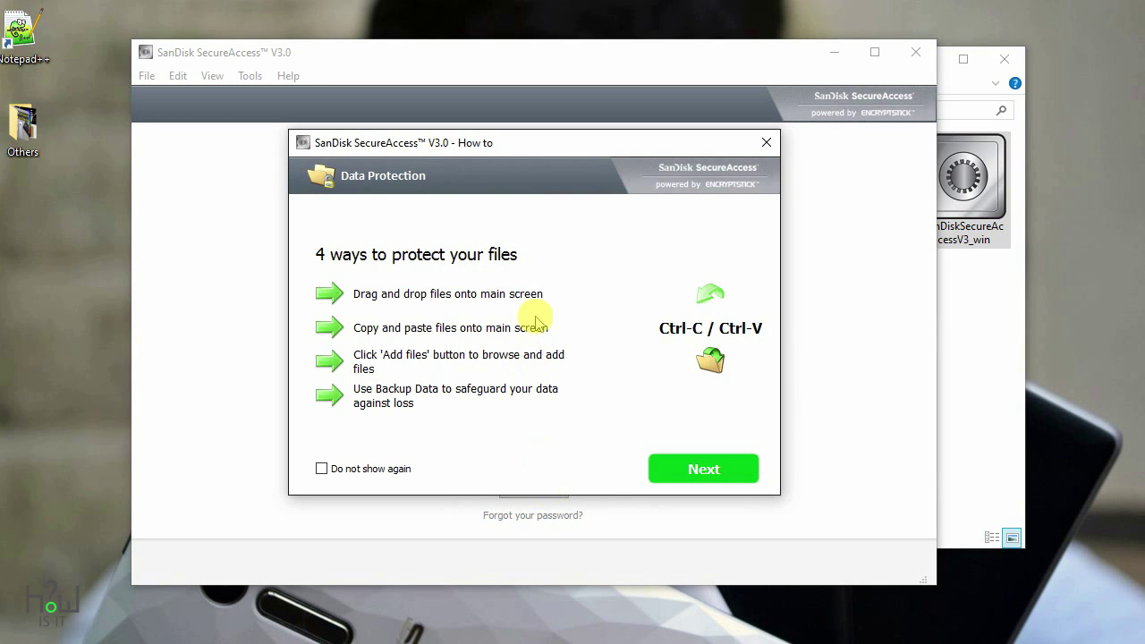
left_click(713, 481)
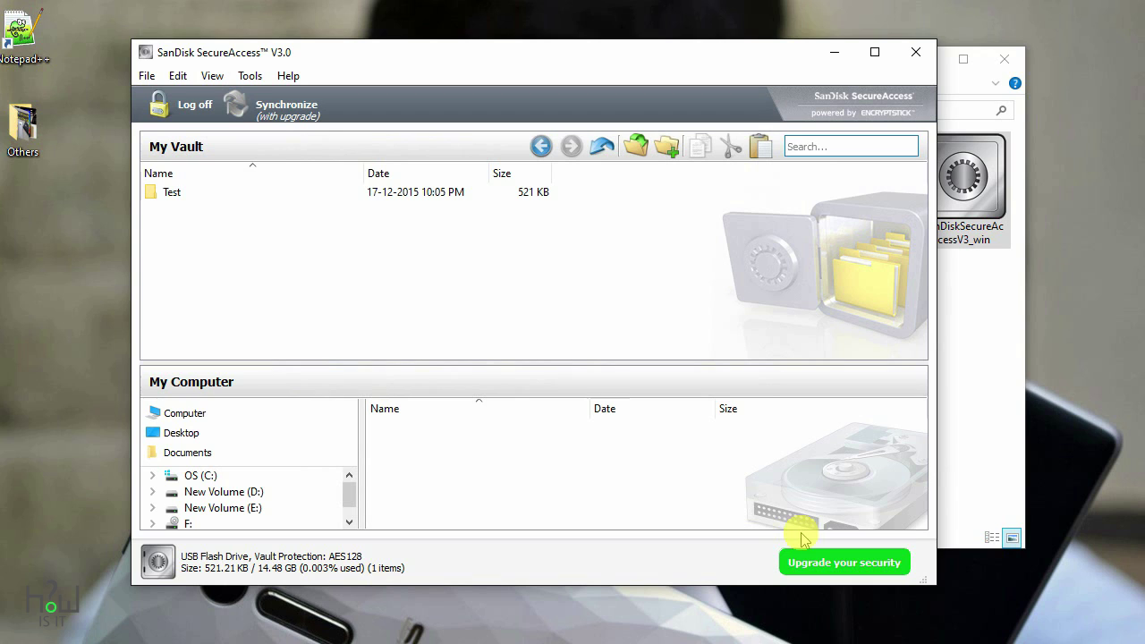
double_click(170, 193)
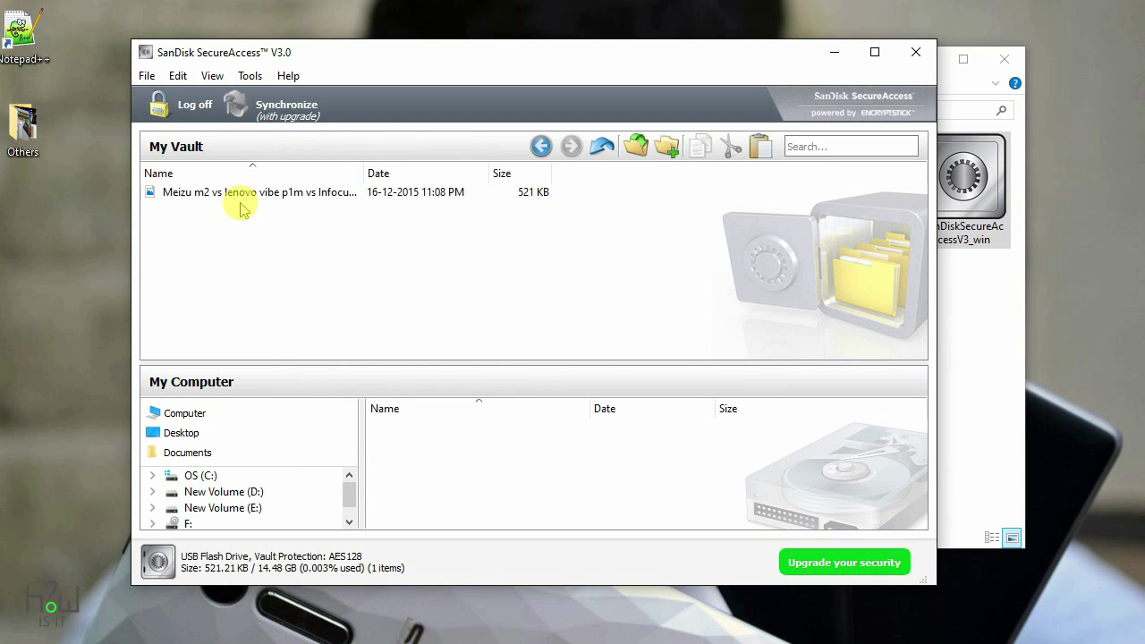
left_click(240, 195)
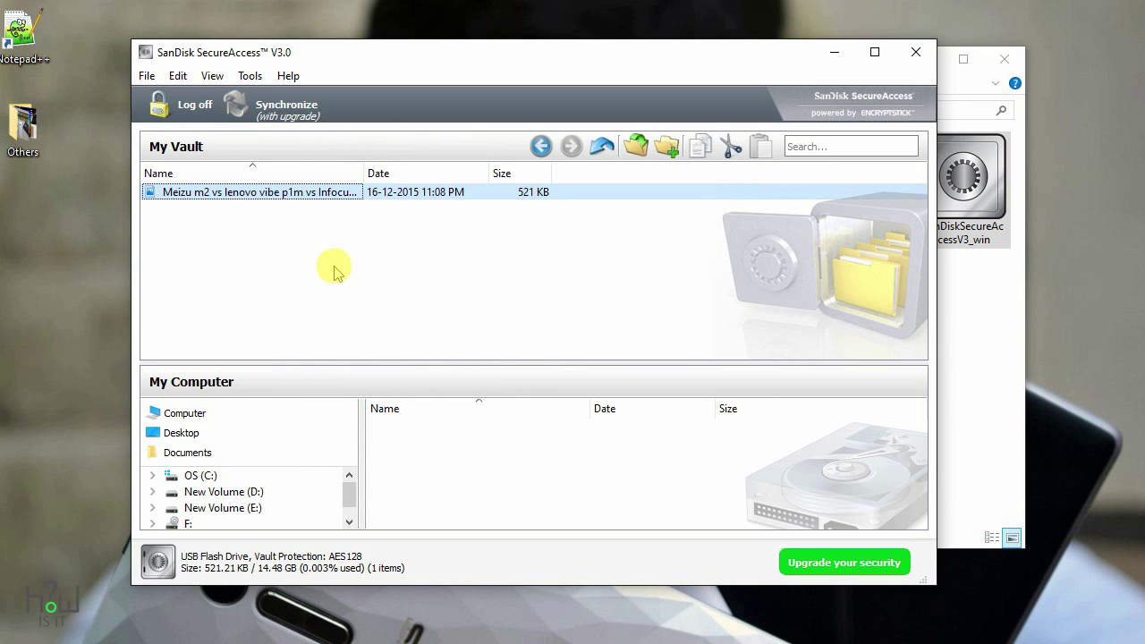
Step: Browse from This PC to New Volume (E:) > Videos > Intresting
double_click(16, 115)
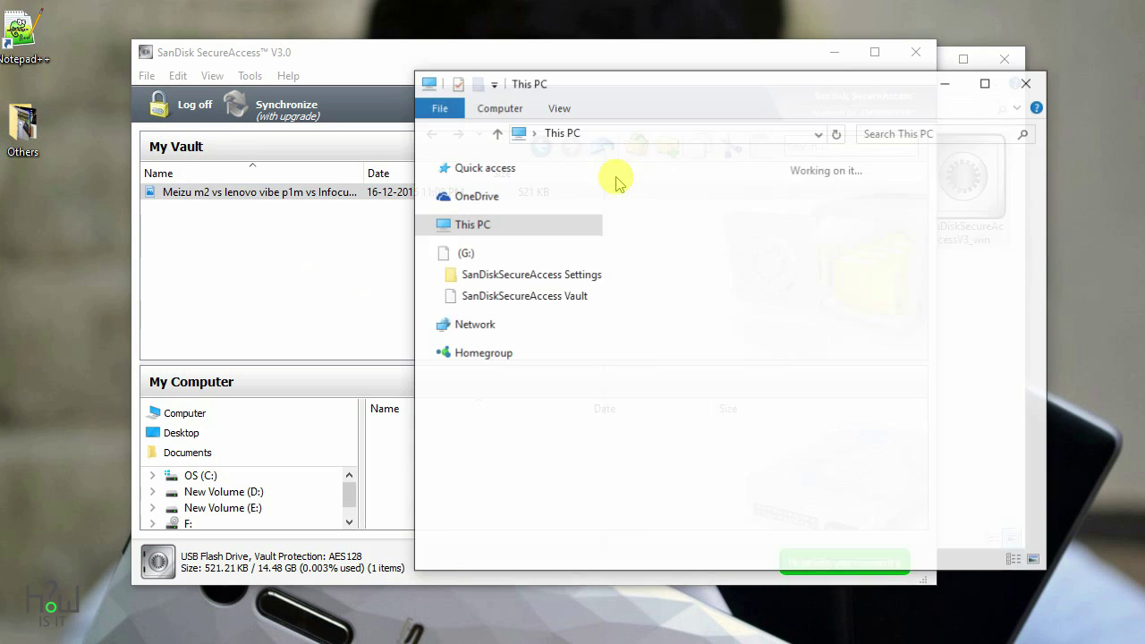
scroll(725, 452, "down", 3)
double_click(735, 416)
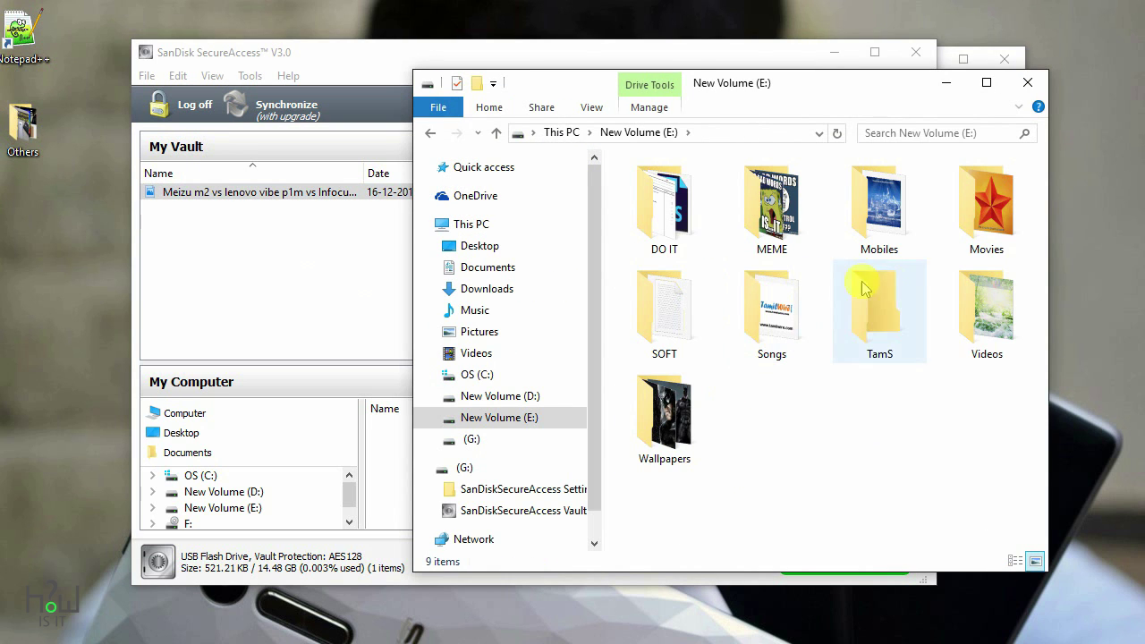
double_click(1009, 329)
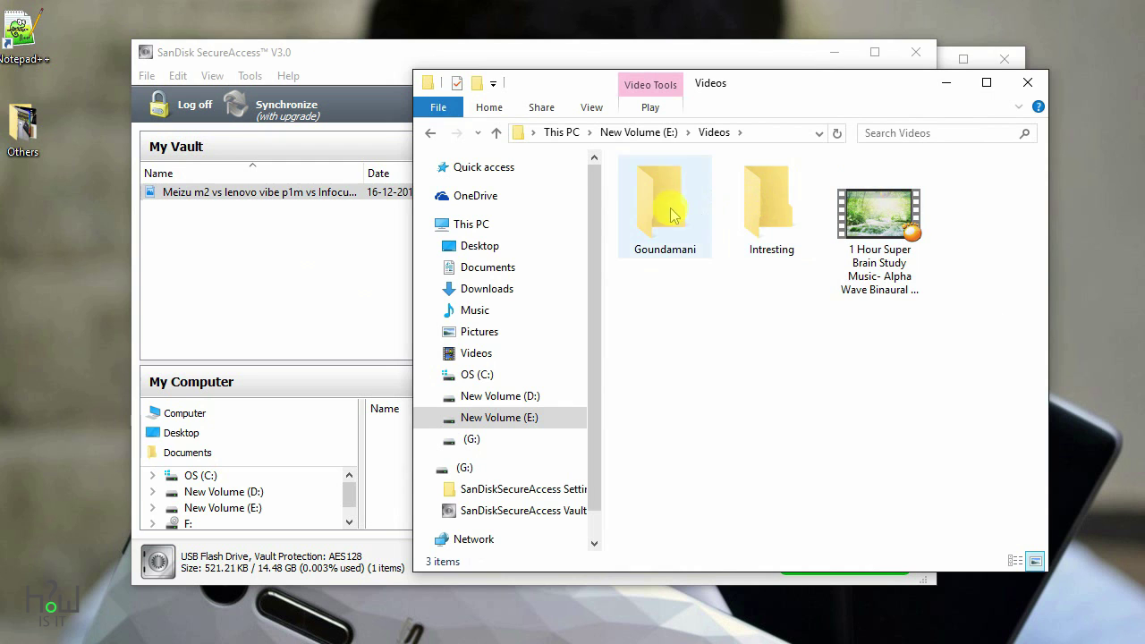
double_click(804, 229)
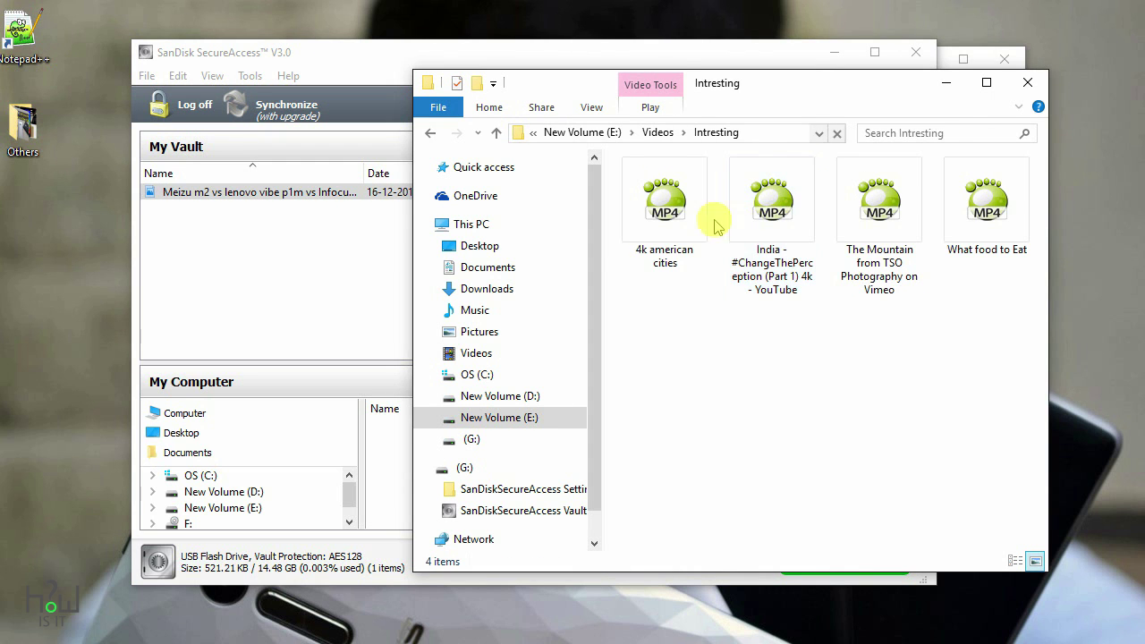